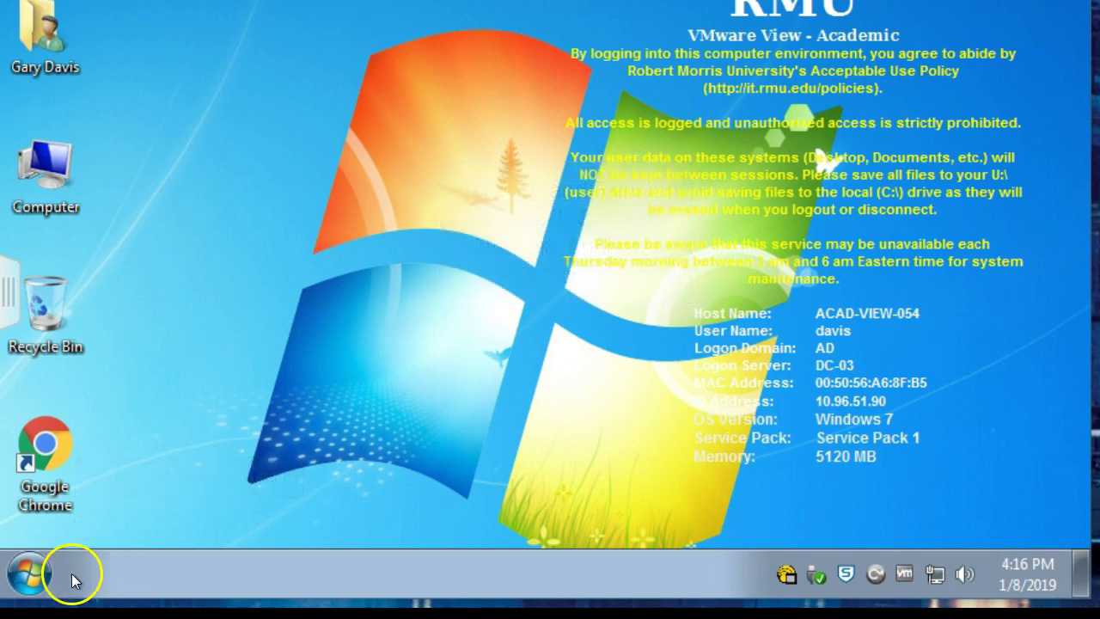
Step: Search the Start menu for 'nodexl' to find the NodeXL Excel Template
left_click(45, 575)
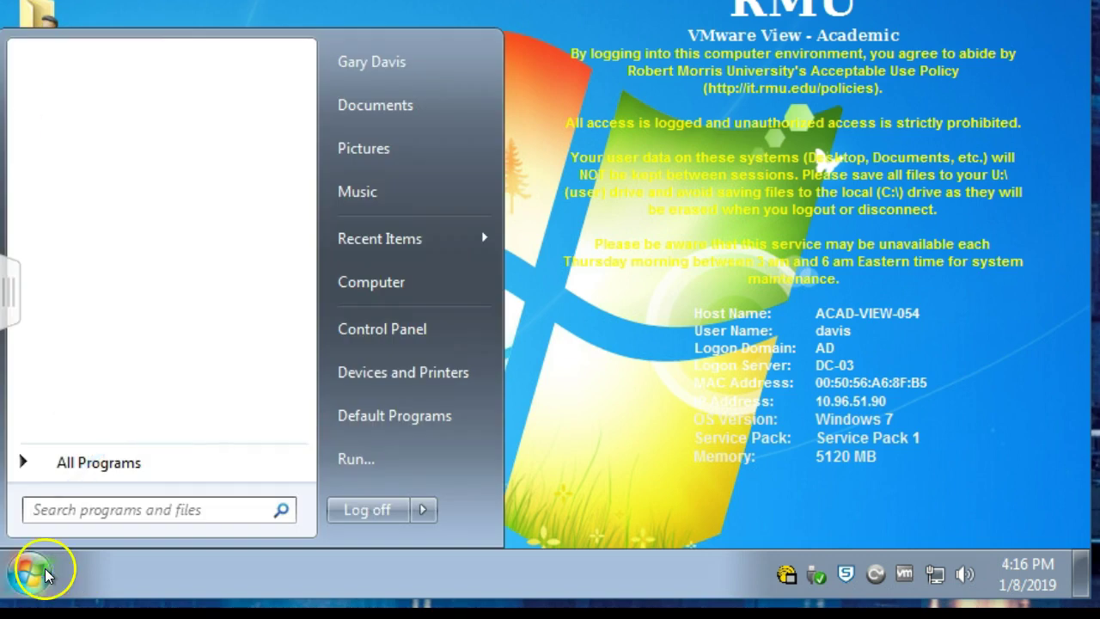
type("nodexl")
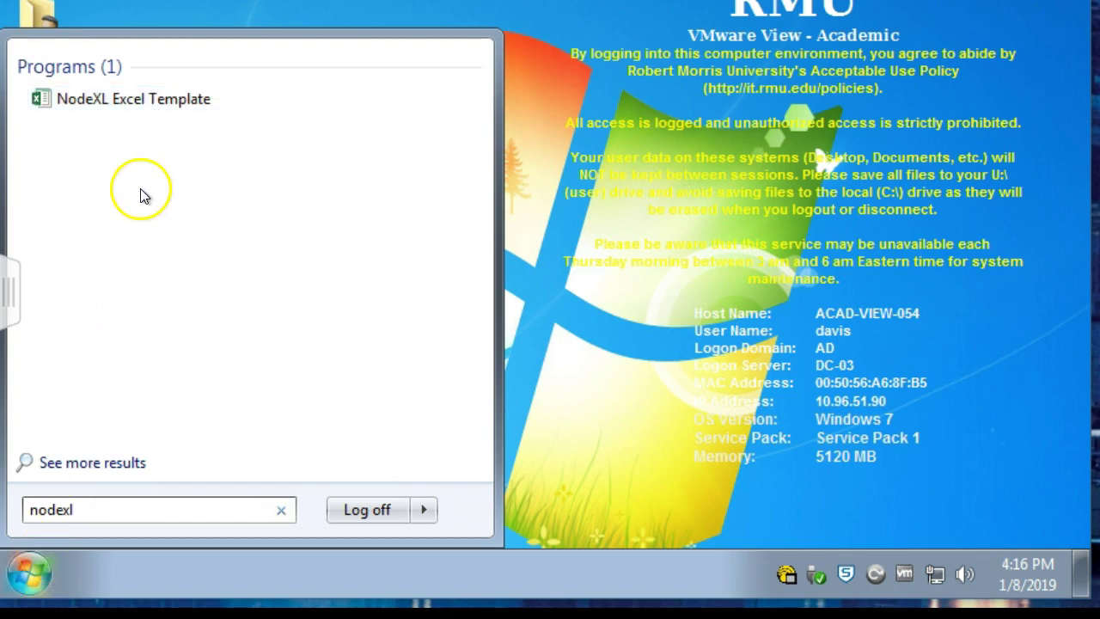
Step: Launch the NodeXL Excel Template, install its customization, and dismiss the welcome window
left_click(142, 100)
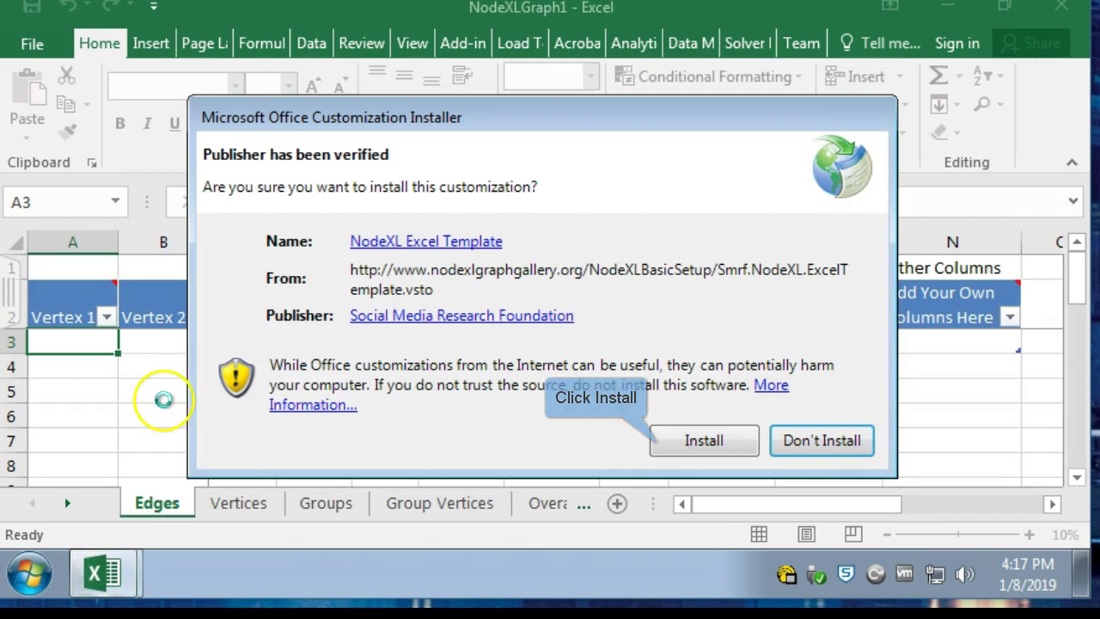
left_click(704, 440)
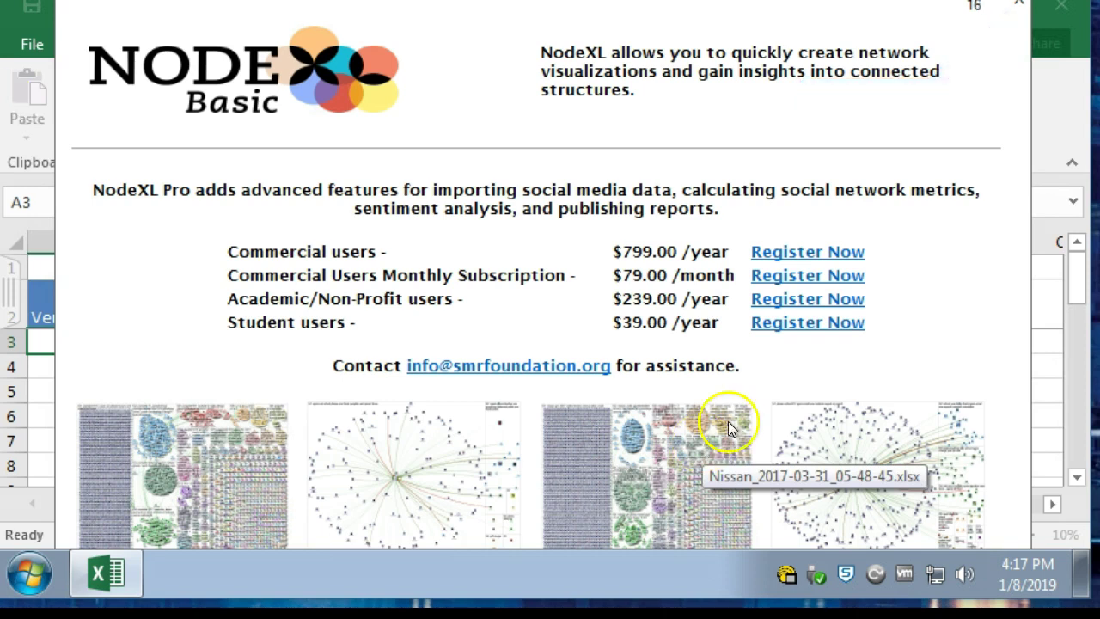
left_click(1022, 7)
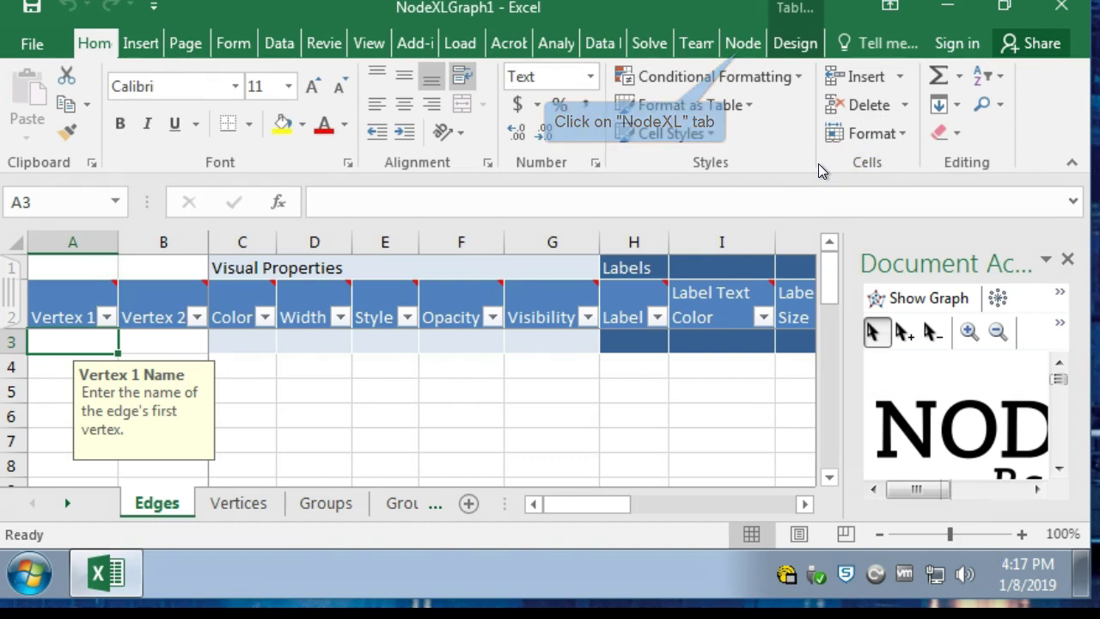
Step: Start a Twitter search network import from the NodeXL tab with query 'NodeXL'
left_click(744, 43)
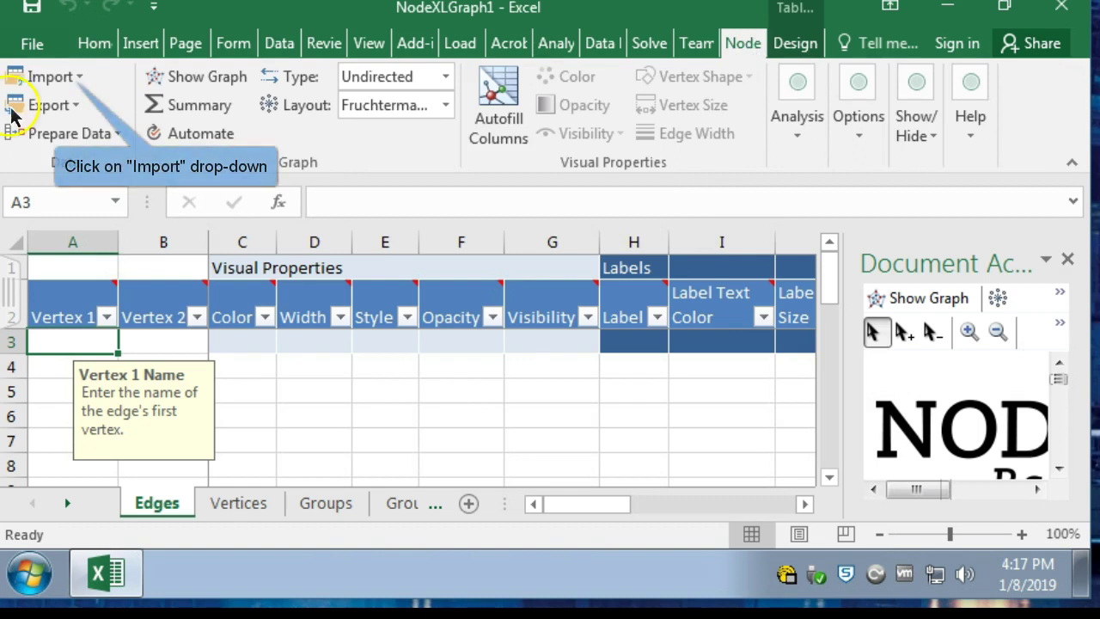
left_click(747, 49)
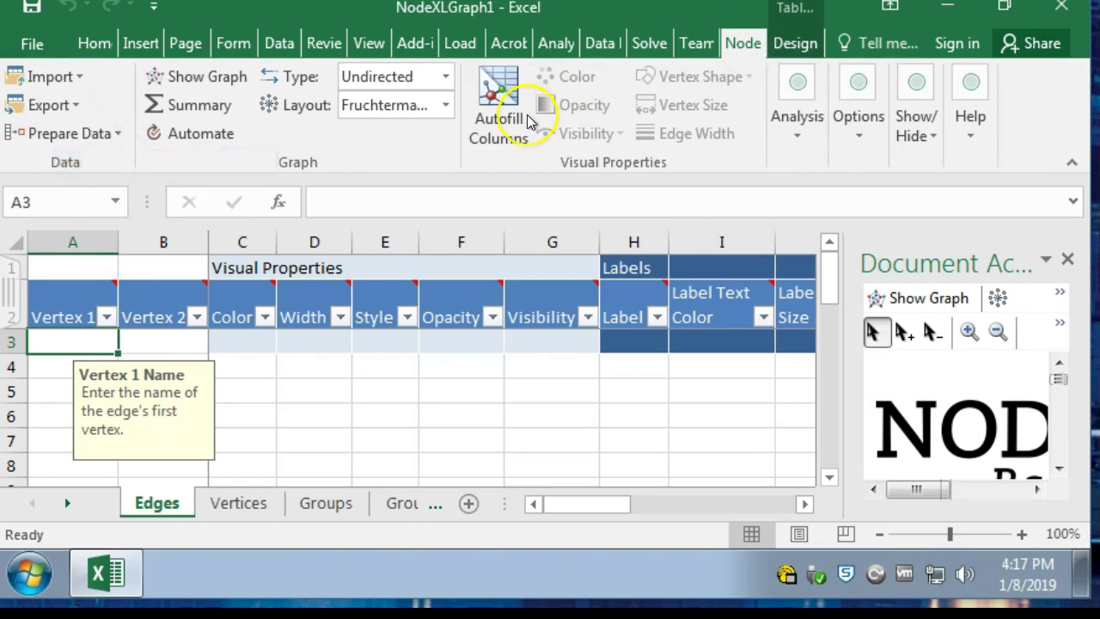
left_click(60, 78)
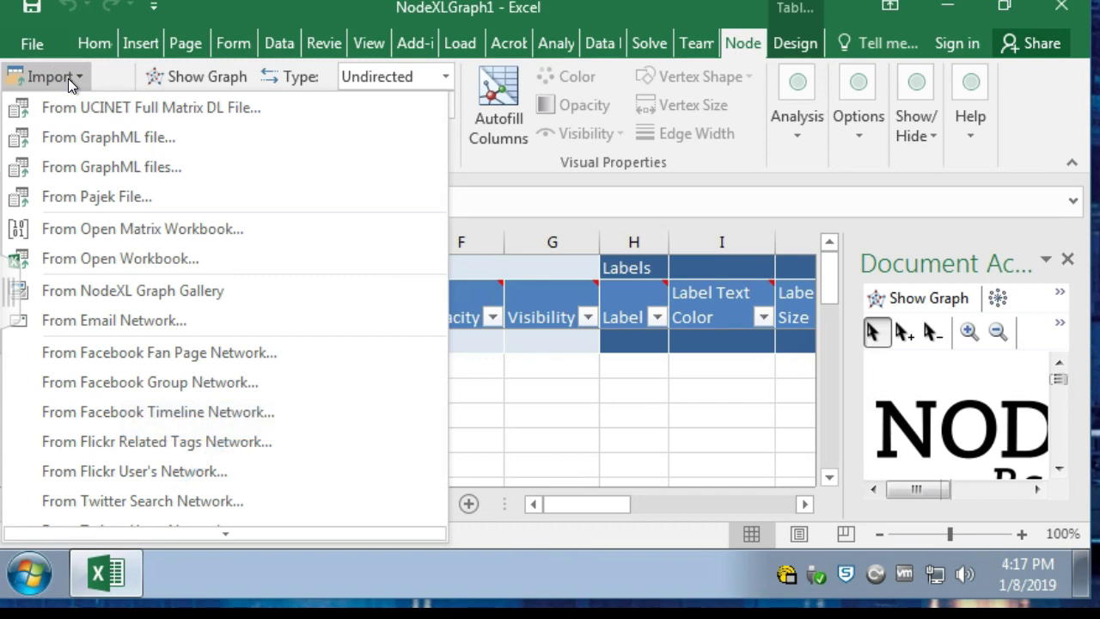
left_click(256, 500)
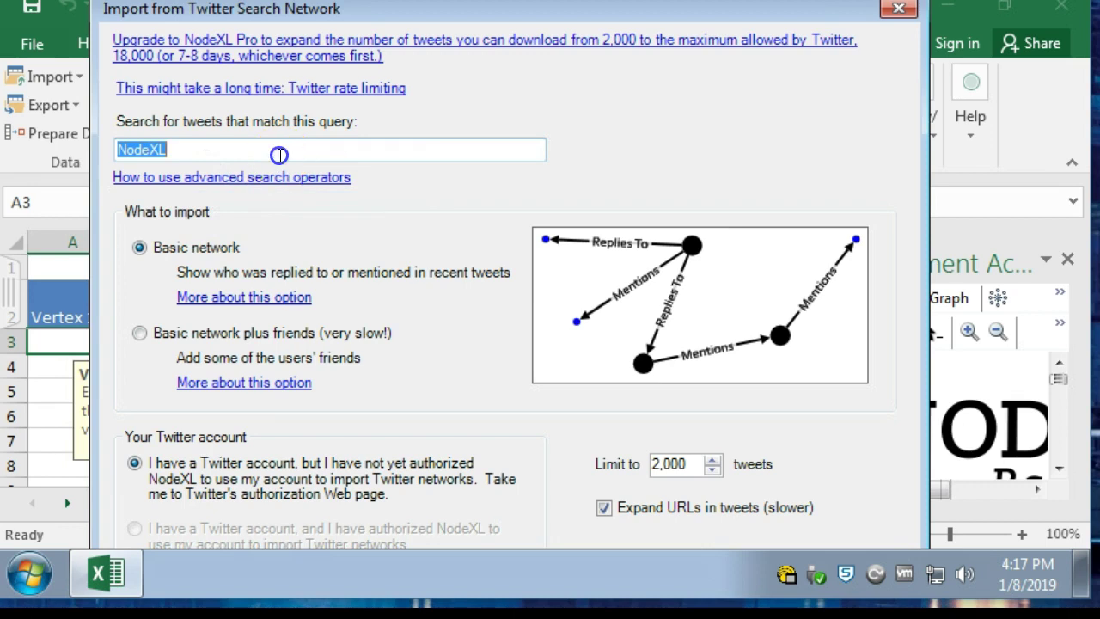
left_click(281, 155)
key("Return")
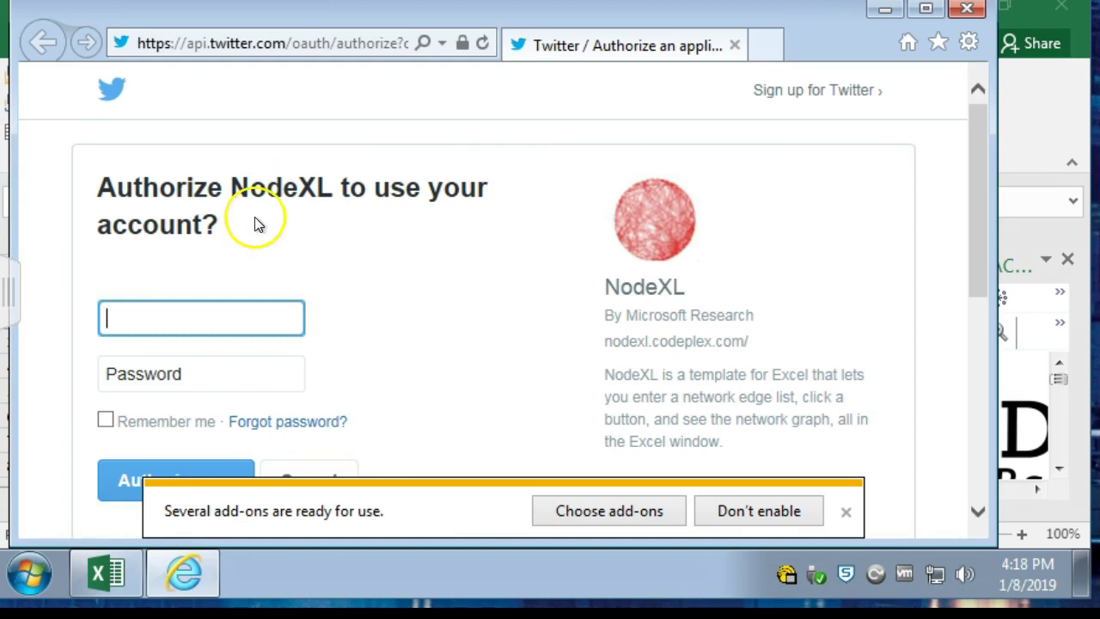
Step: Sign in with the Twitter username and password and authorize NodeXL
left_click(132, 316)
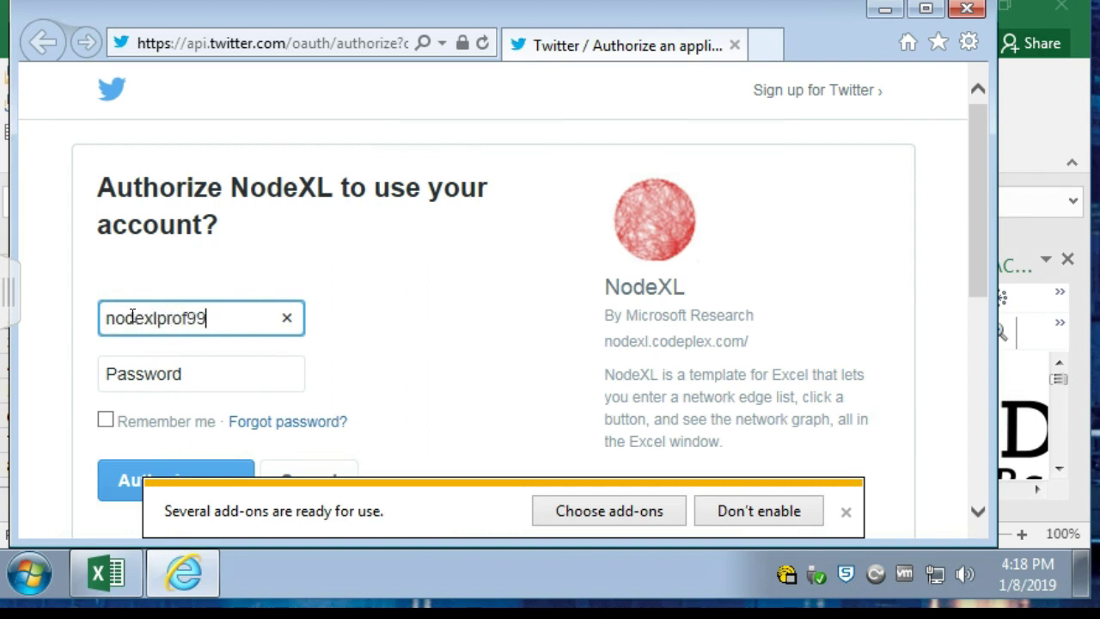
left_click(712, 509)
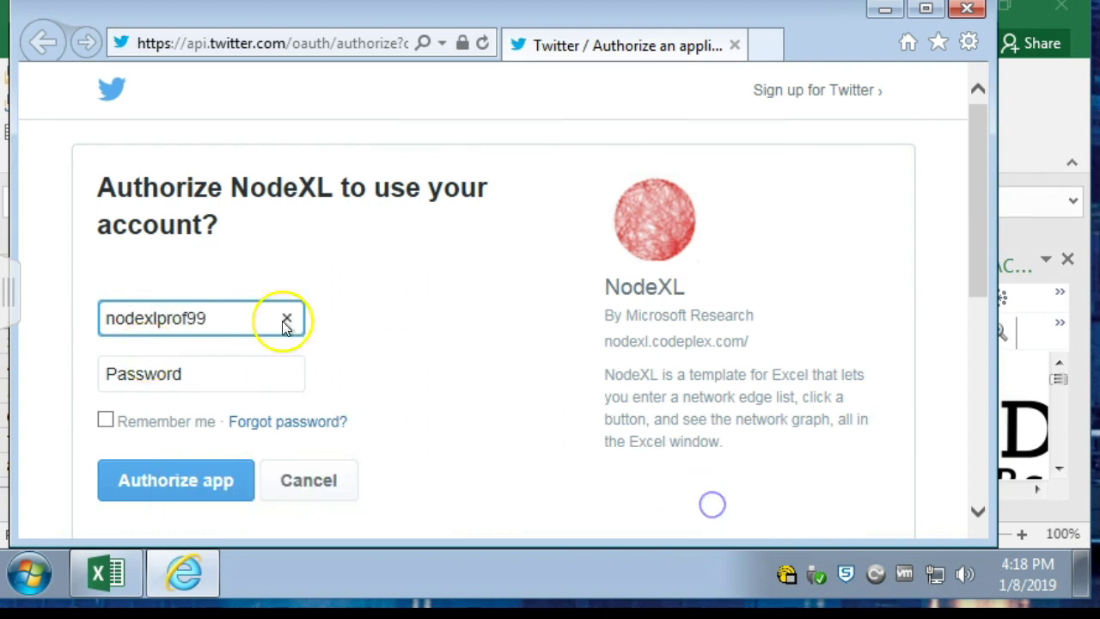
left_click(201, 365)
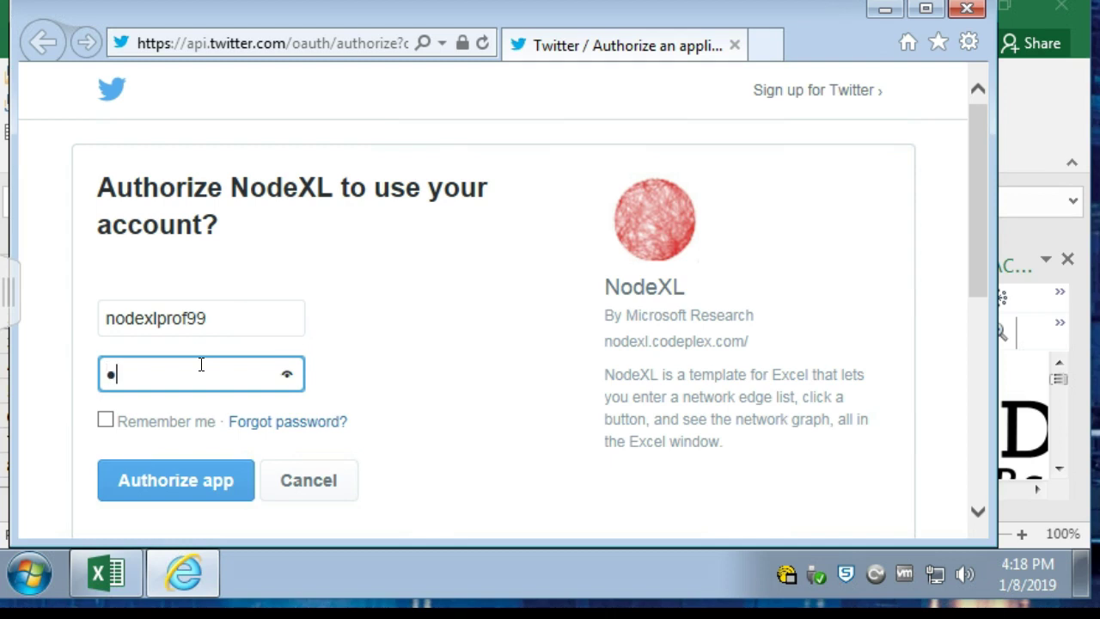
type("9")
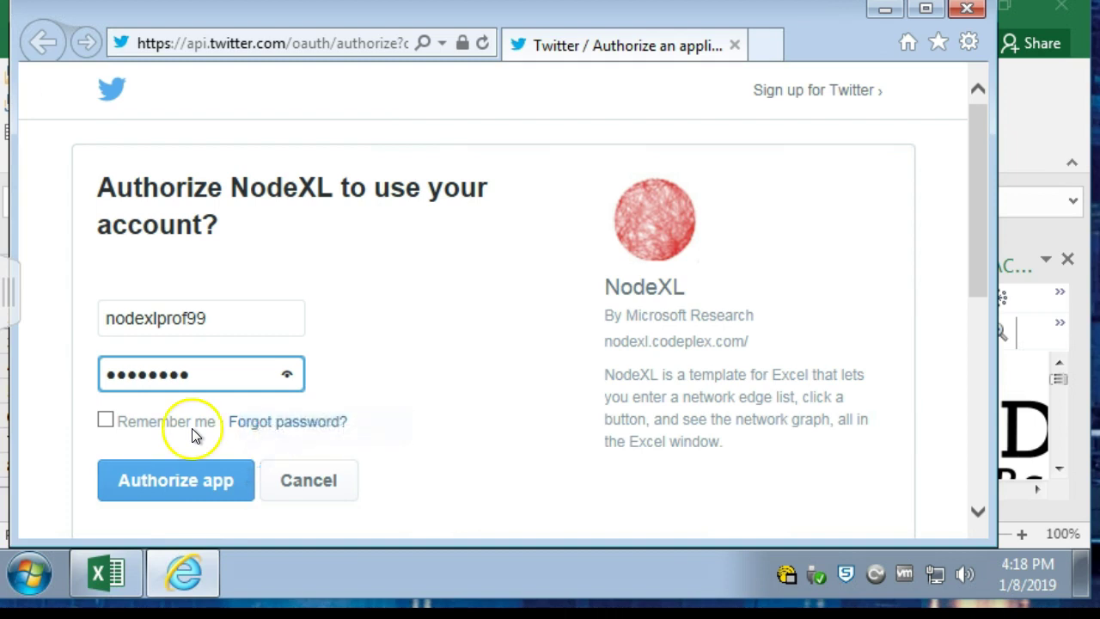
left_click(200, 474)
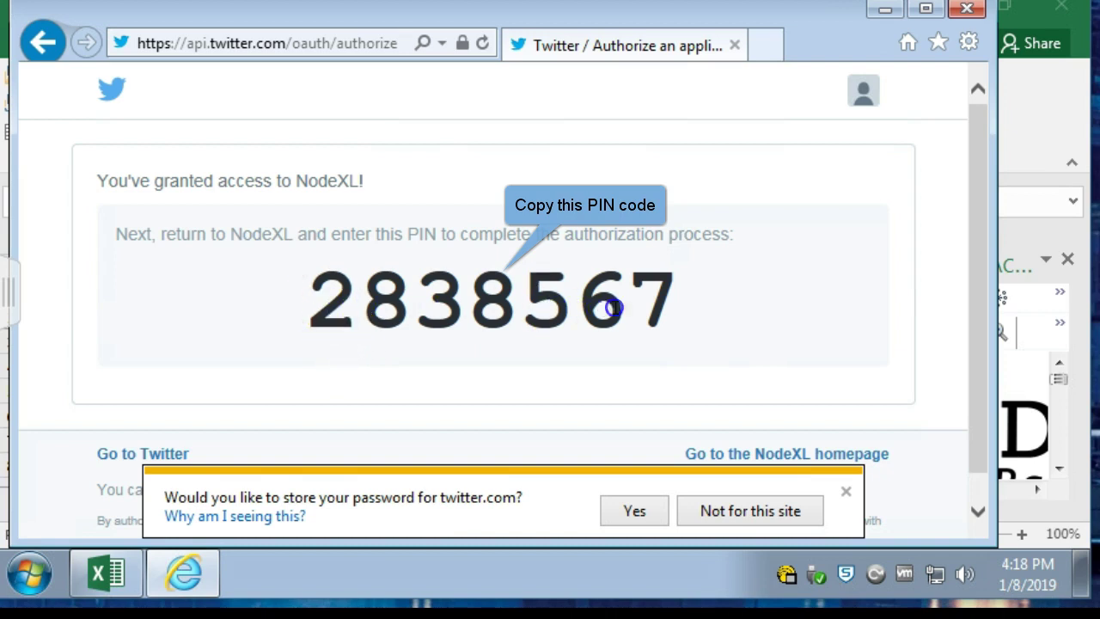
Step: Copy the displayed authorization PIN and close Internet Explorer
double_click(612, 308)
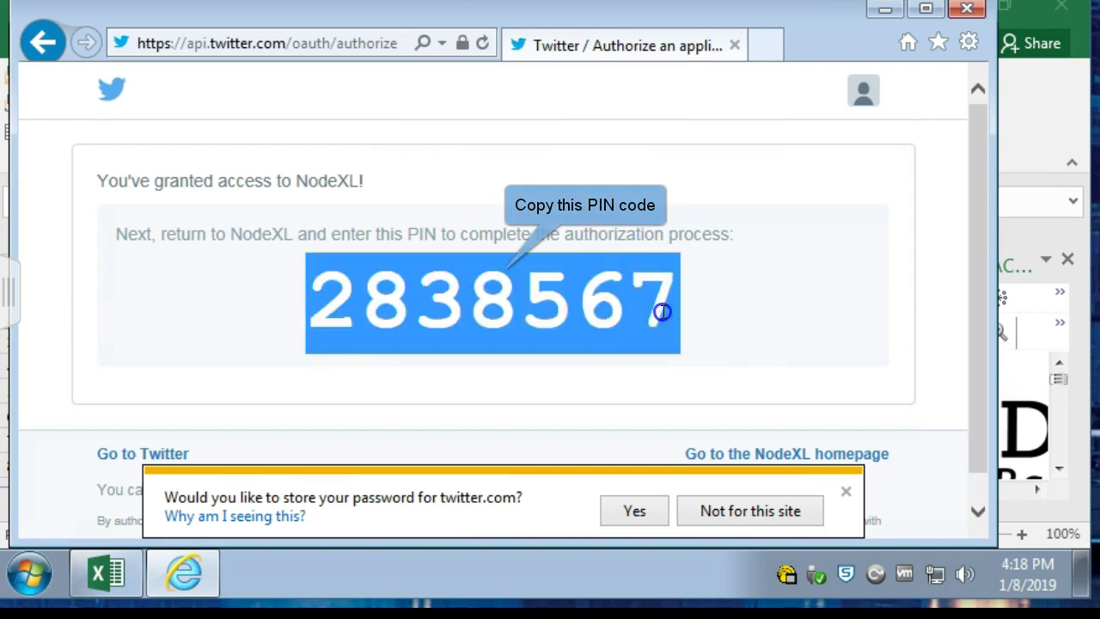
right_click(585, 312)
left_click(650, 226)
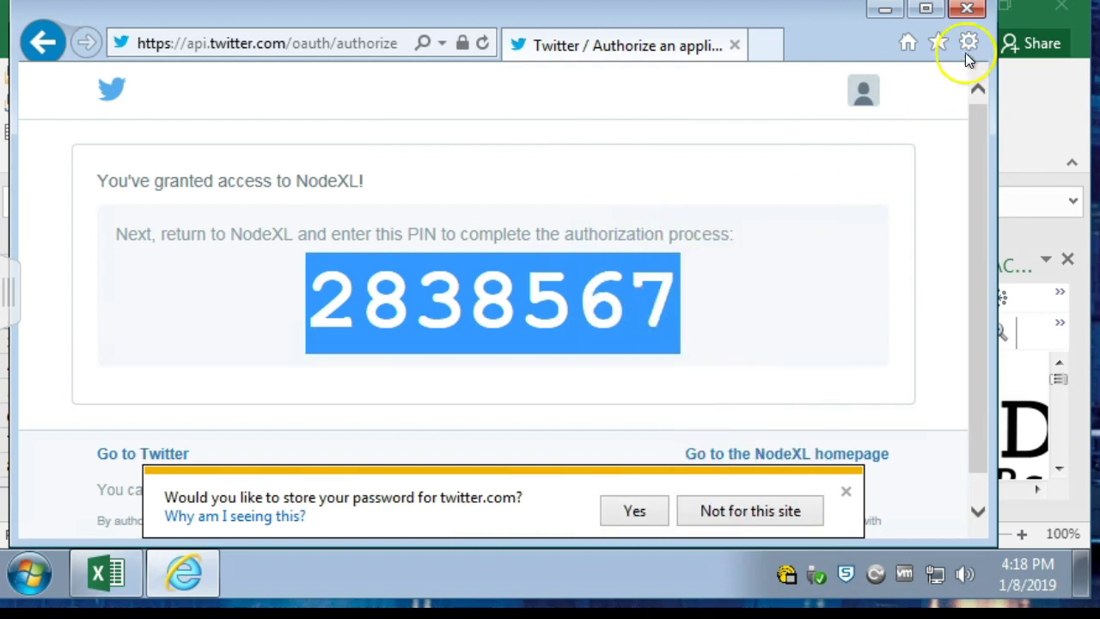
left_click(967, 8)
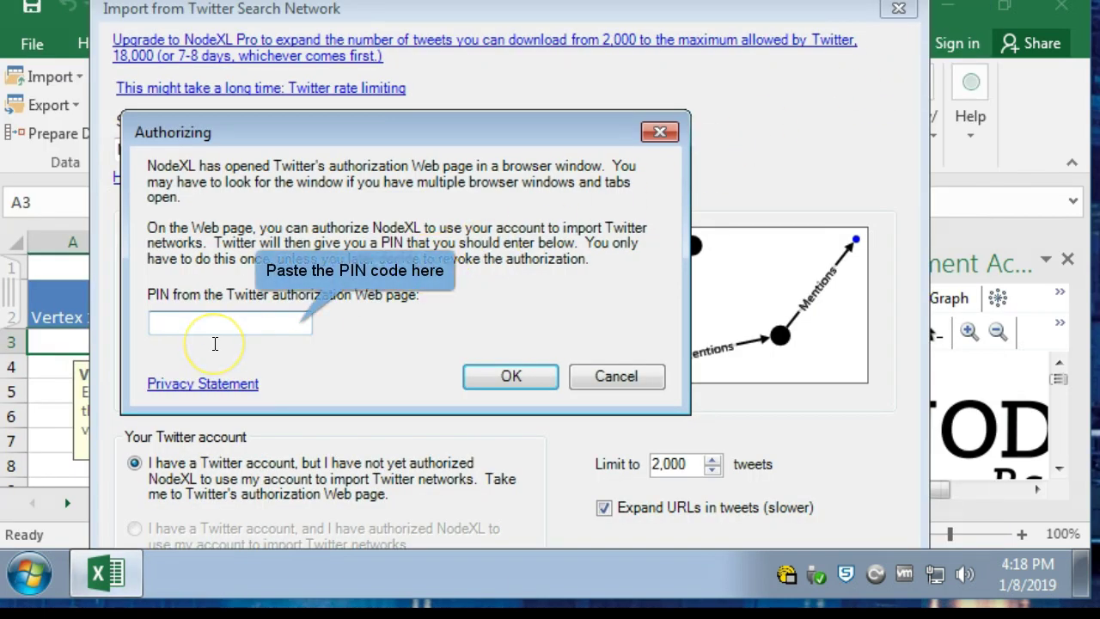
Step: Paste the Twitter authorization PIN, confirm it, and accept the text wrapping prompt
right_click(216, 322)
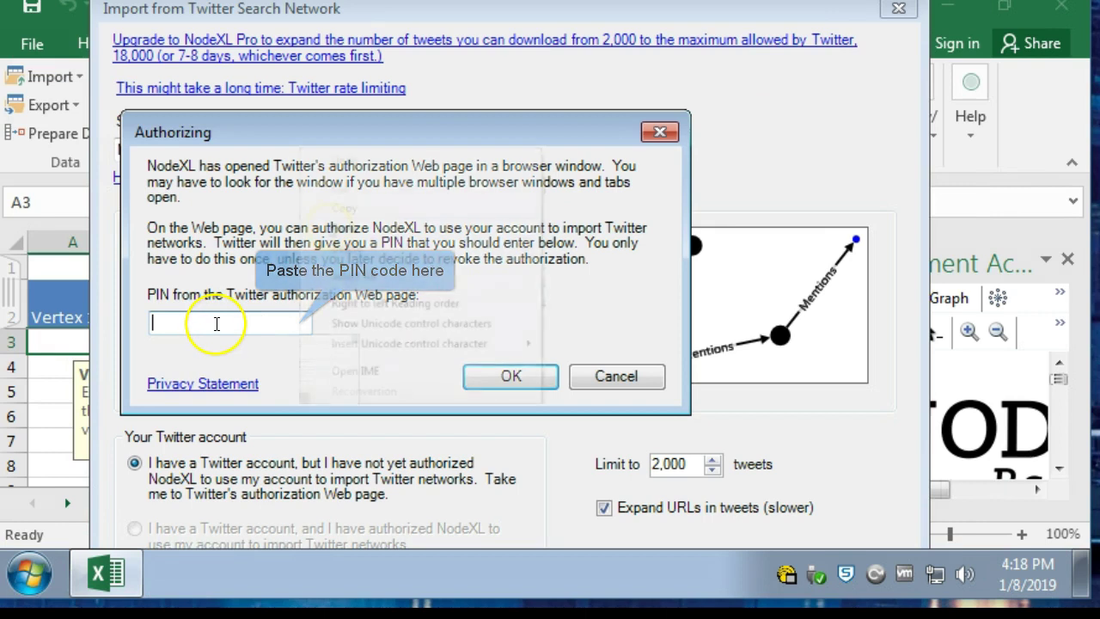
left_click(330, 228)
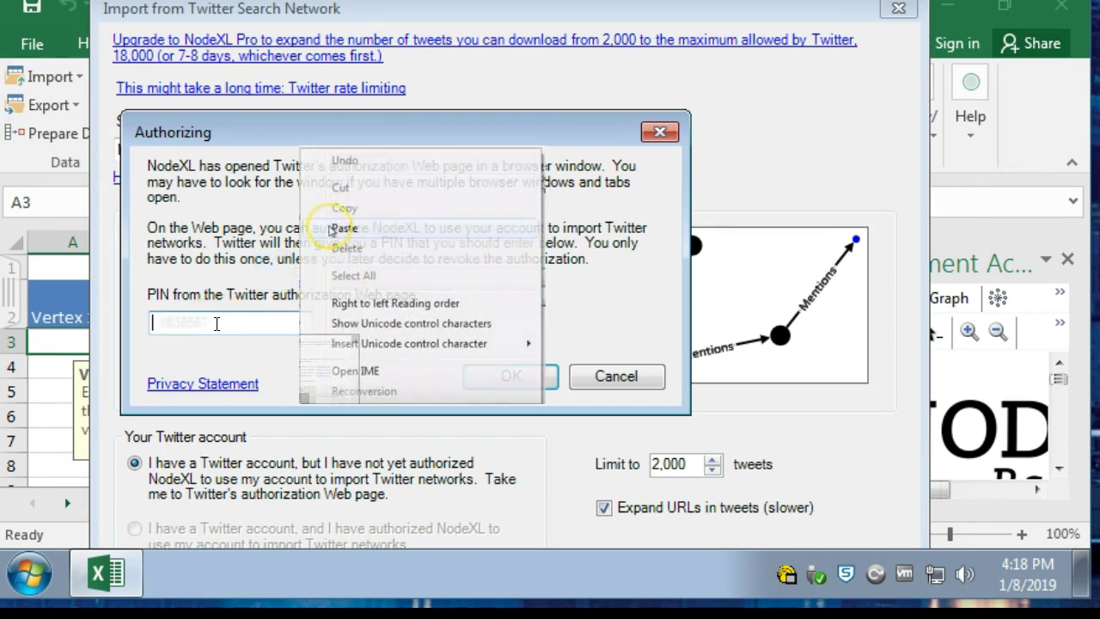
left_click(515, 378)
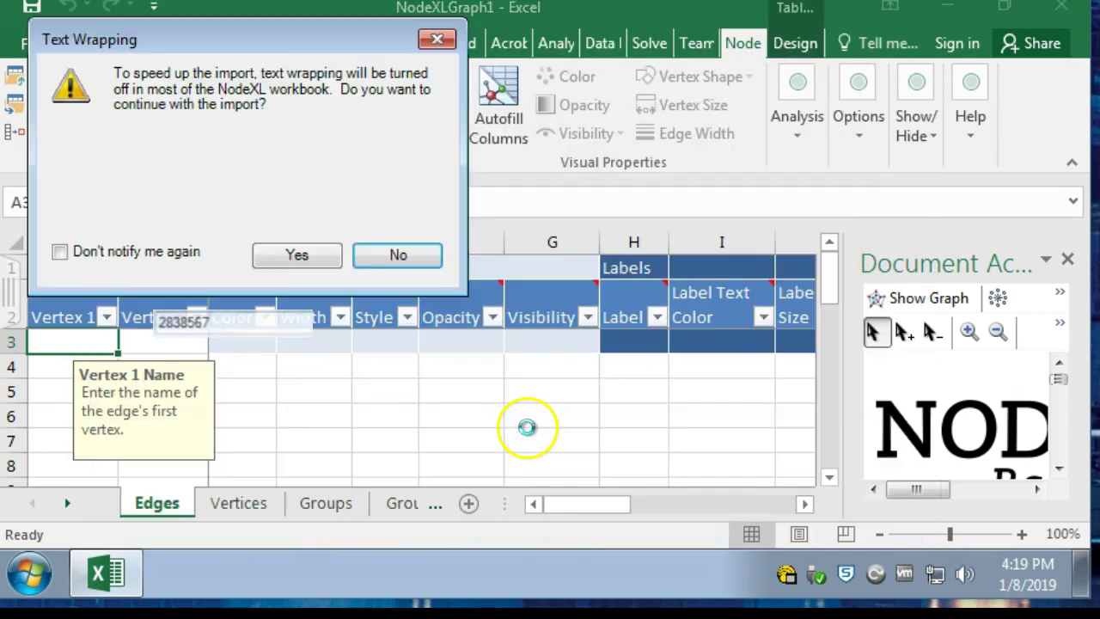
left_click(324, 260)
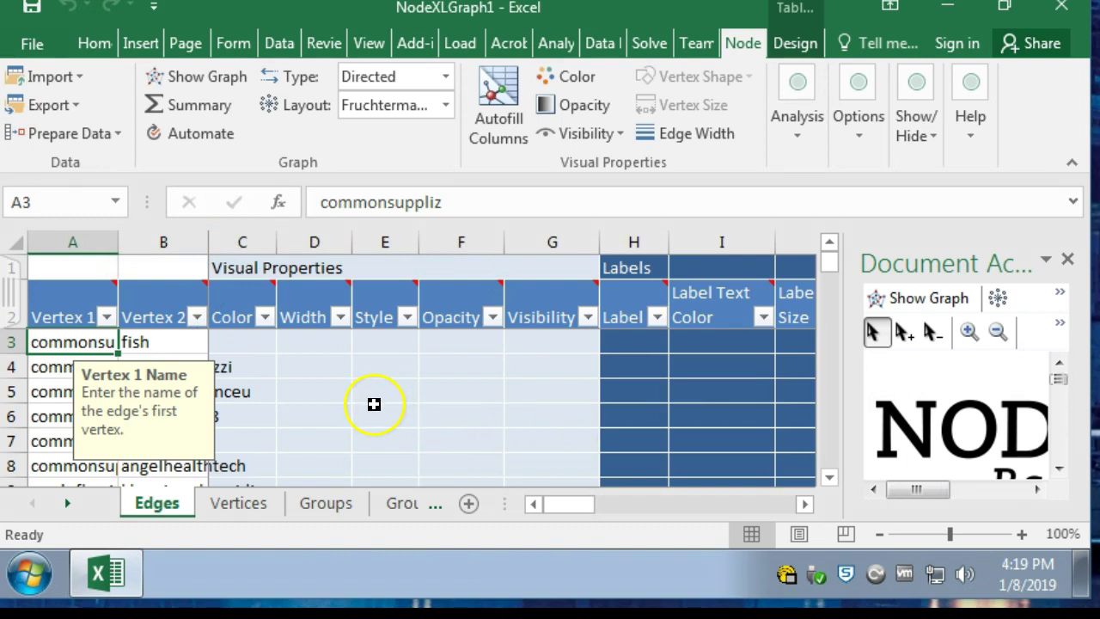
Step: Scroll right and widen column Q to read the full tweet text
left_click(807, 504)
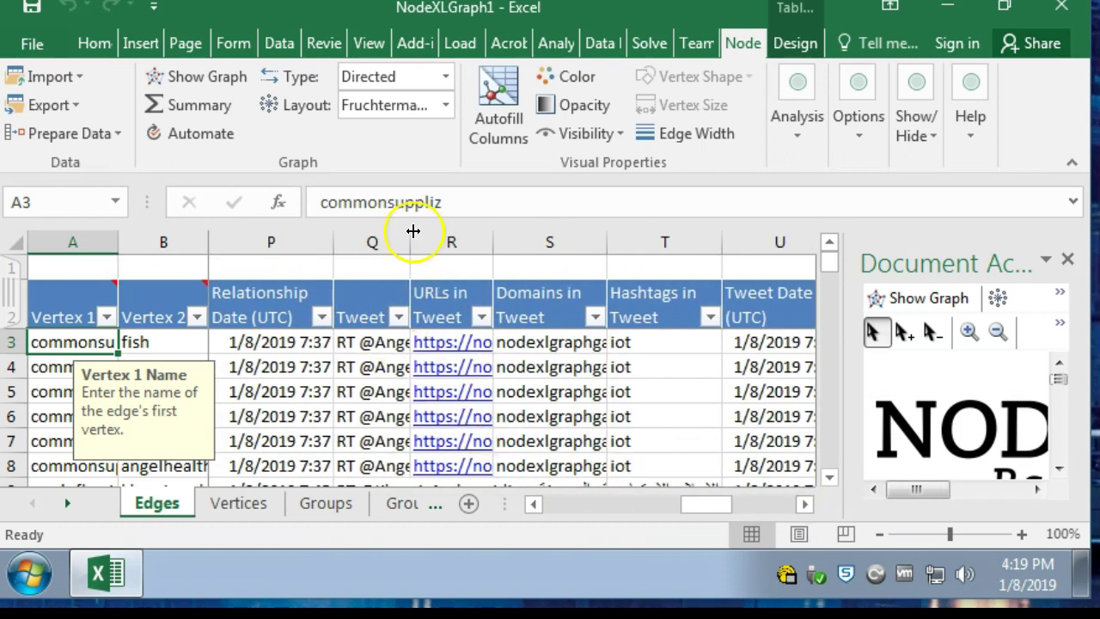
left_click_drag(410, 243, 543, 242)
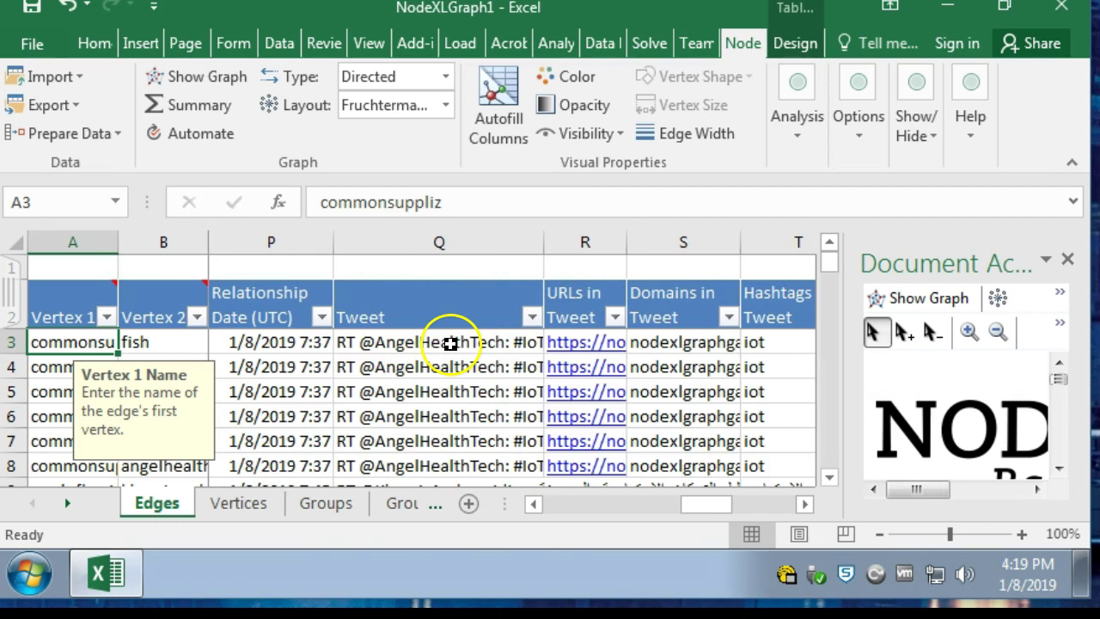
left_click(449, 342)
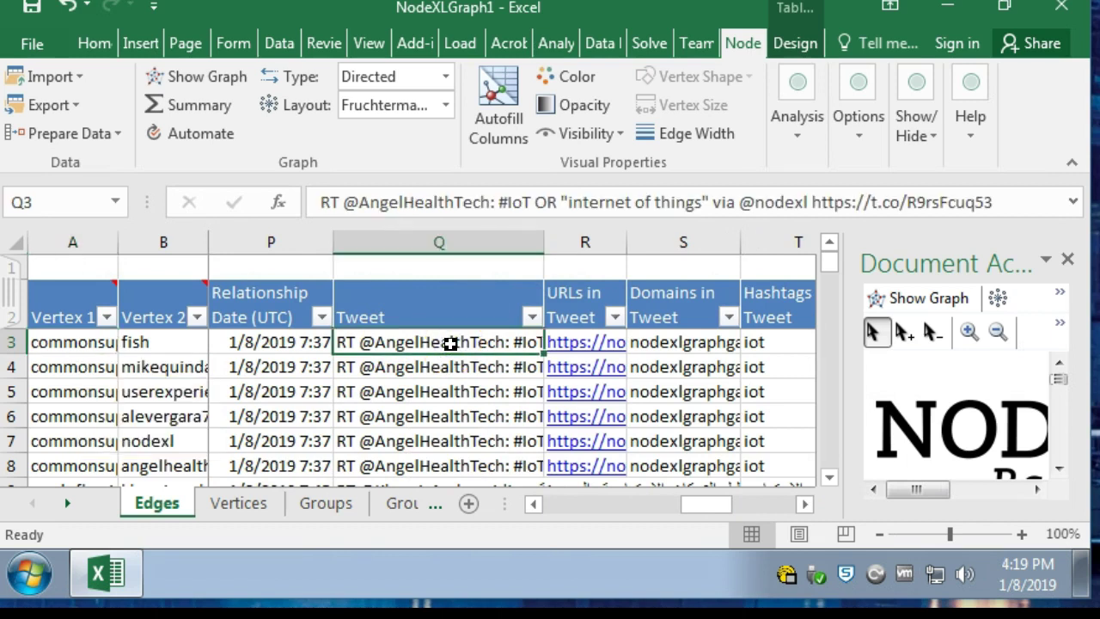
Step: Widen the Document Actions pane and draw the network graph with Show Graph
left_click(804, 504)
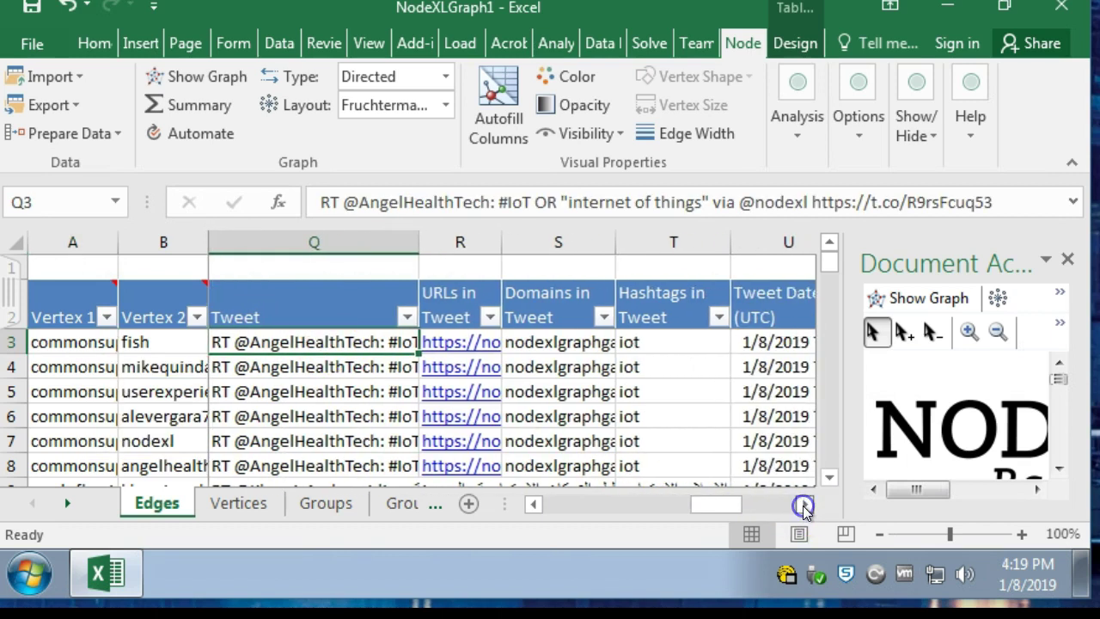
left_click(804, 505)
left_click(805, 506)
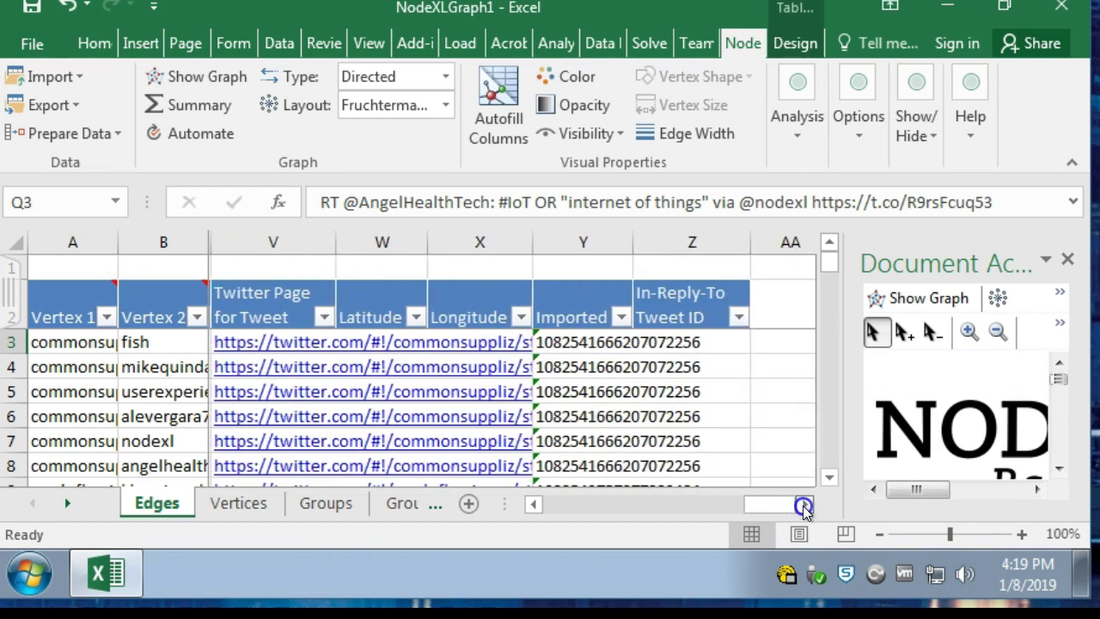
left_click(804, 505)
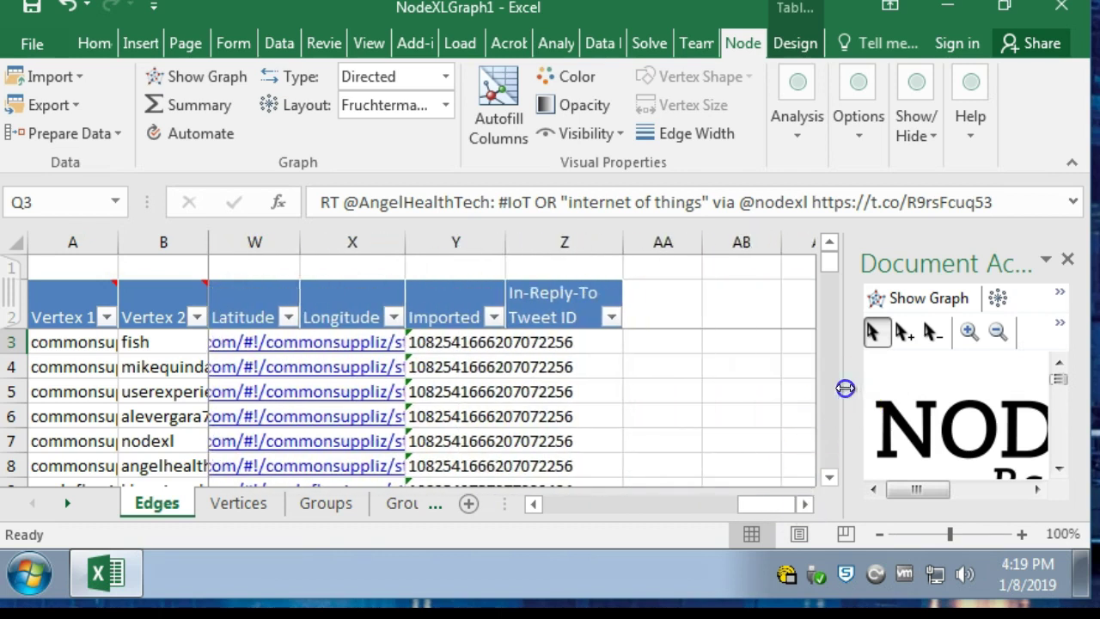
left_click_drag(845, 386, 669, 385)
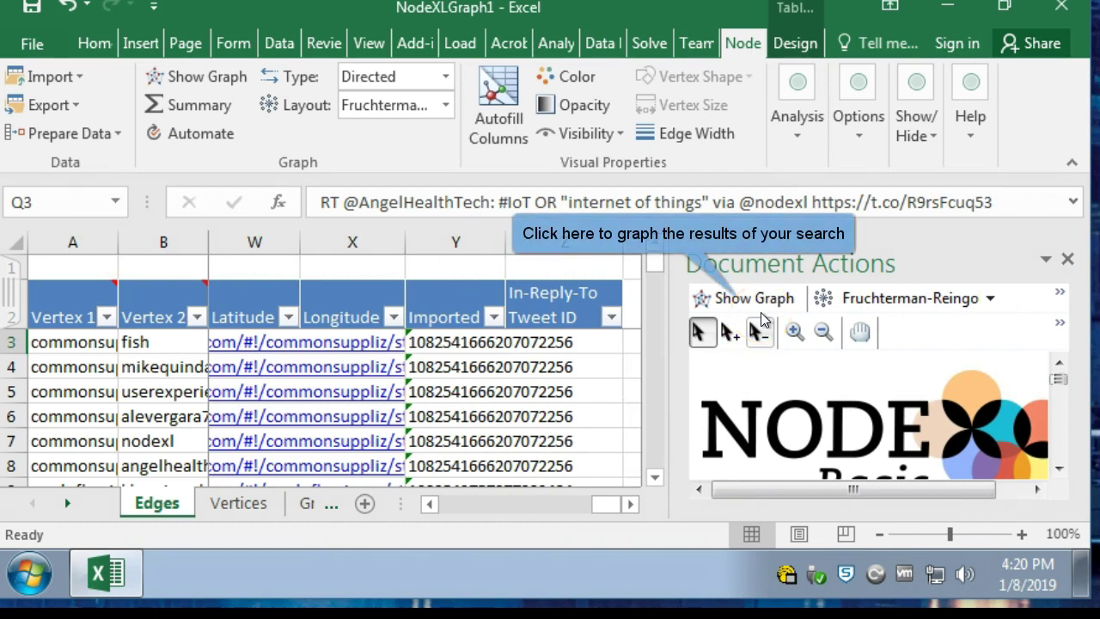
left_click(762, 302)
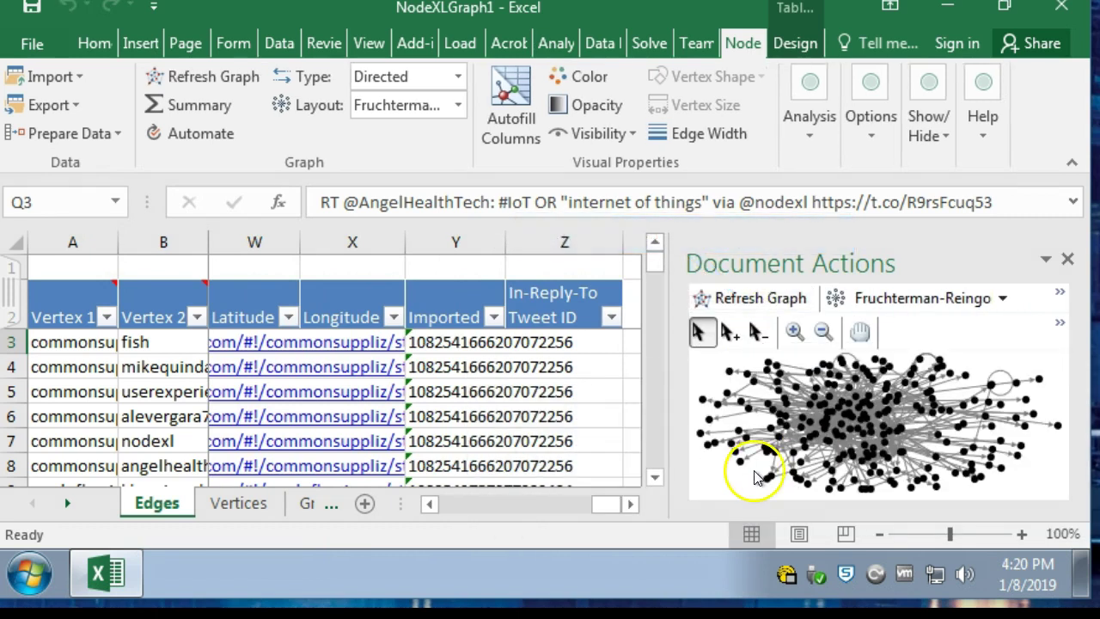
Step: Rerun the Twitter search import limited to 100 tweets, disabling future text wrapping prompts
left_click(79, 78)
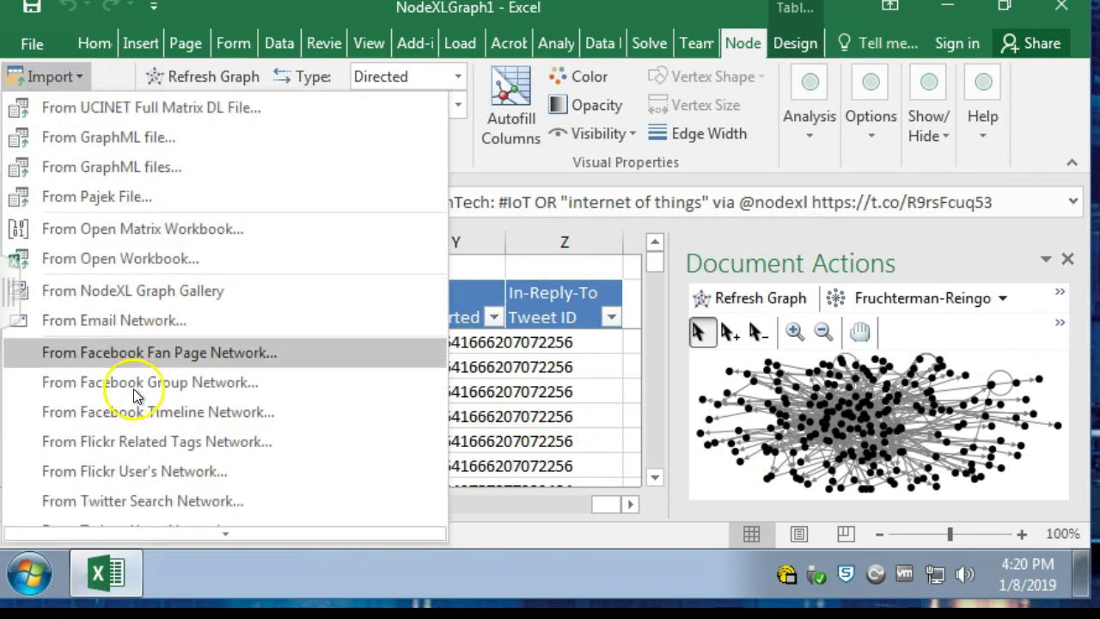
left_click(189, 503)
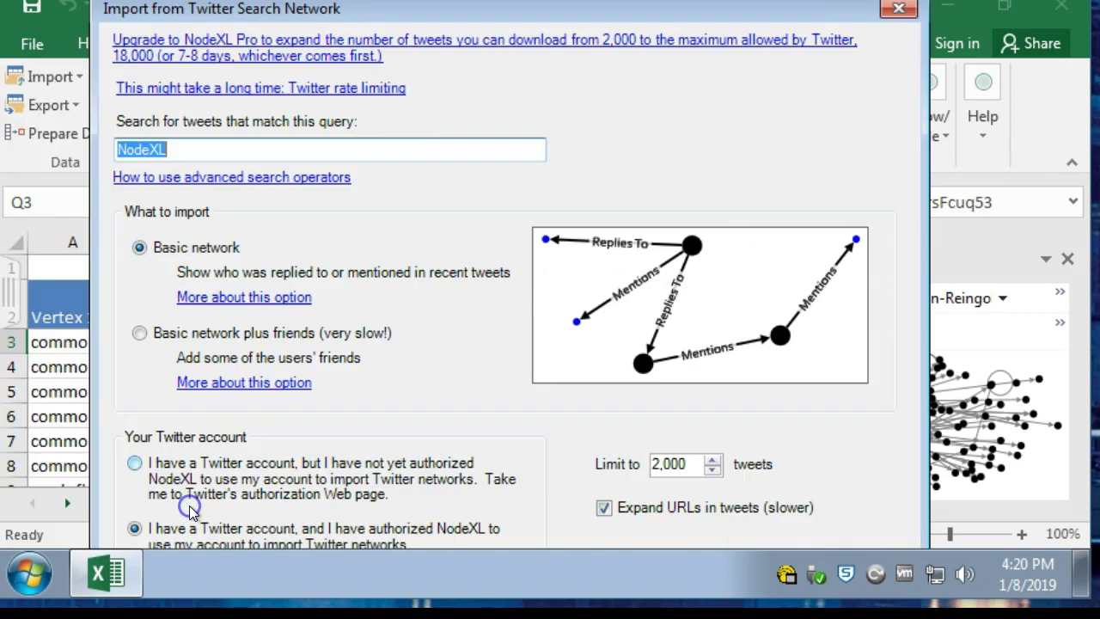
mouse_move(679, 464)
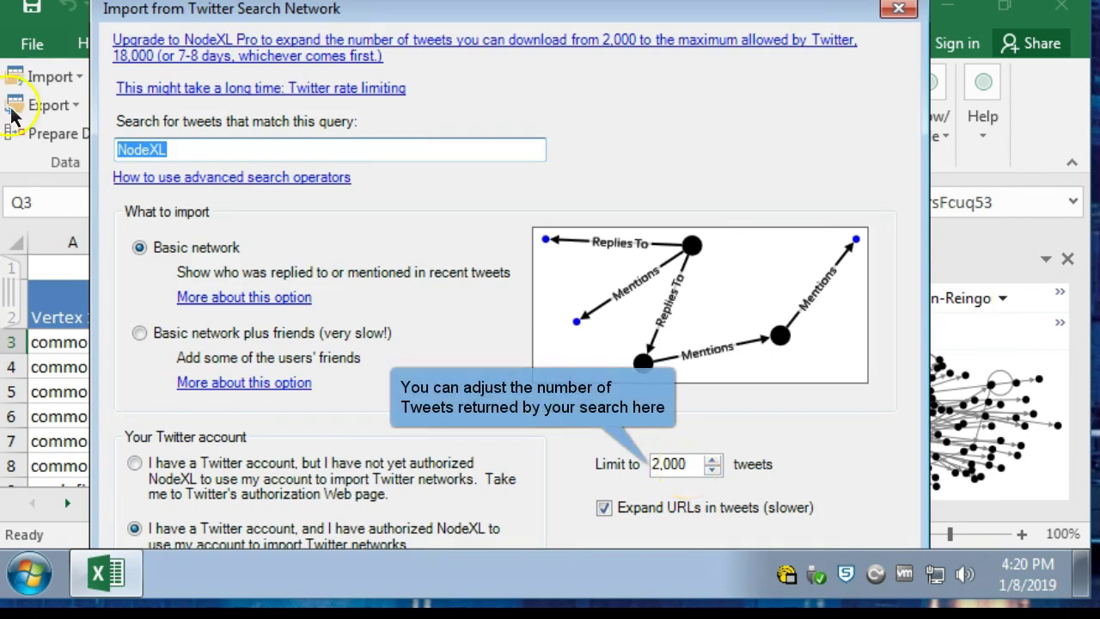
left_click(688, 467)
double_click(687, 467)
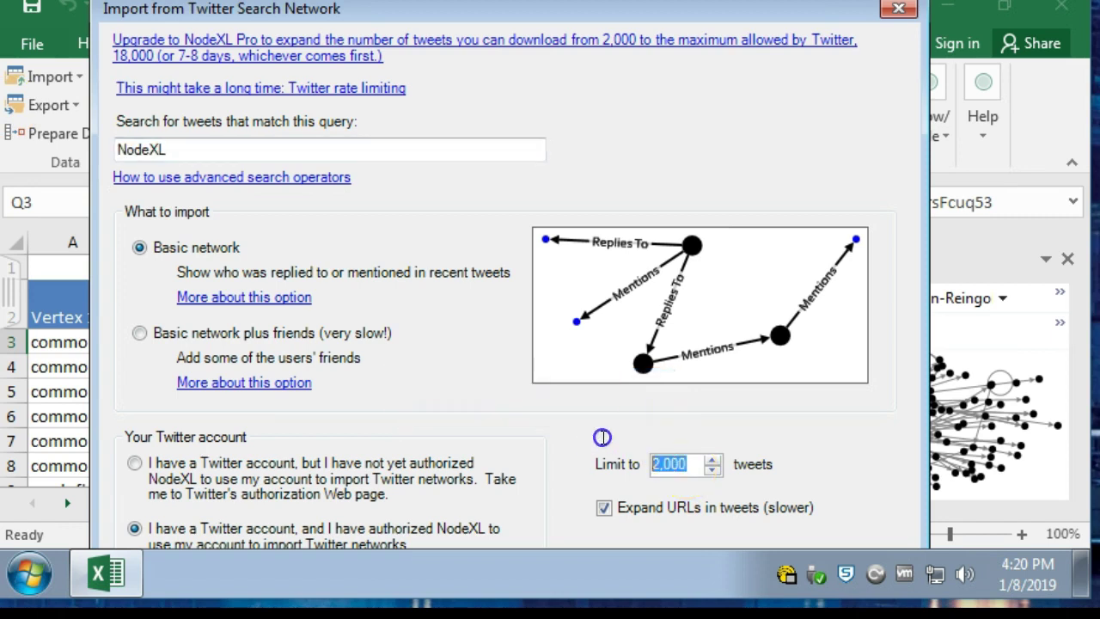
type("100")
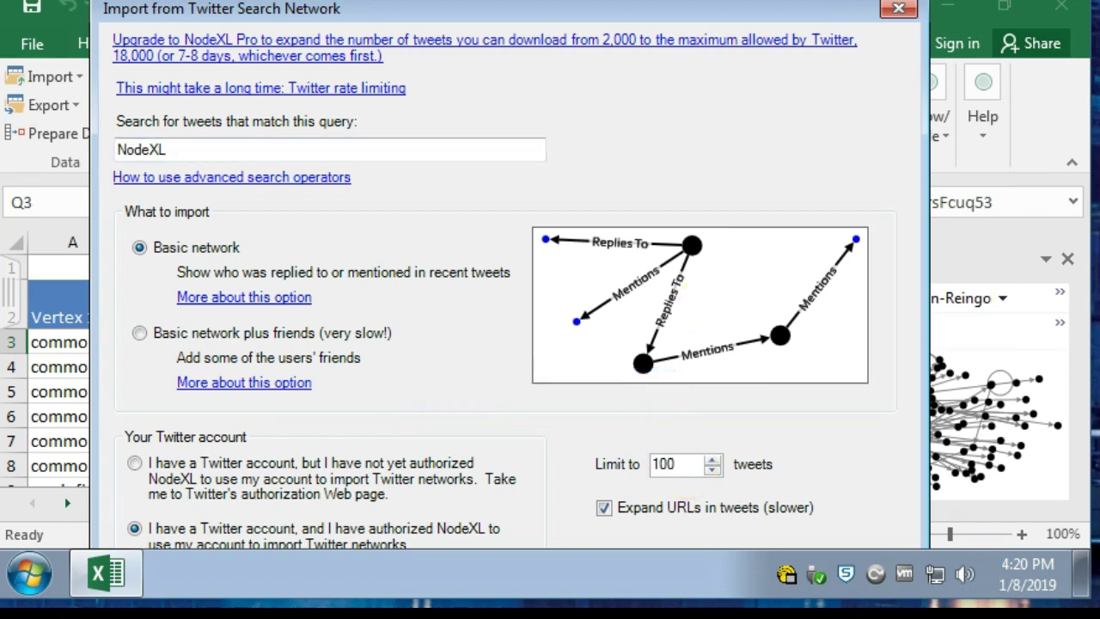
key("Return")
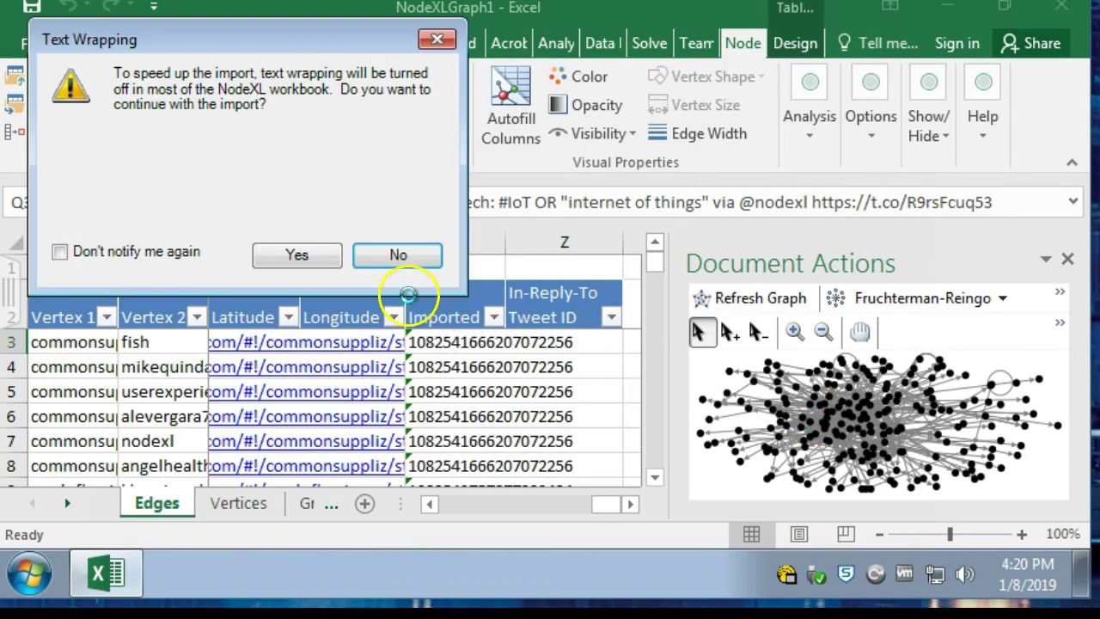
left_click(60, 252)
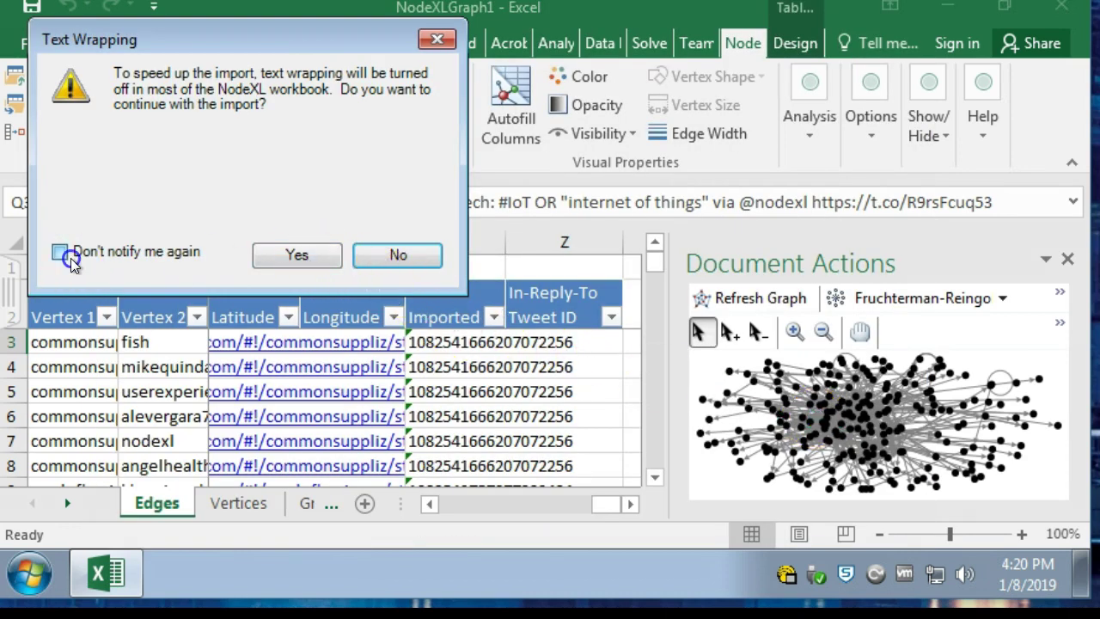
left_click(294, 255)
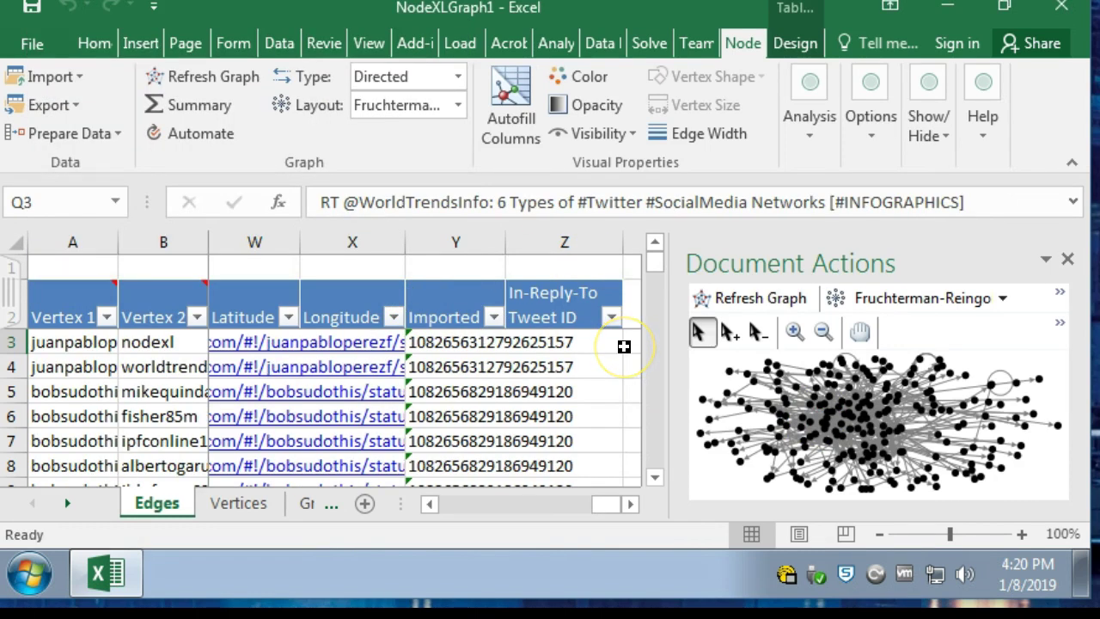